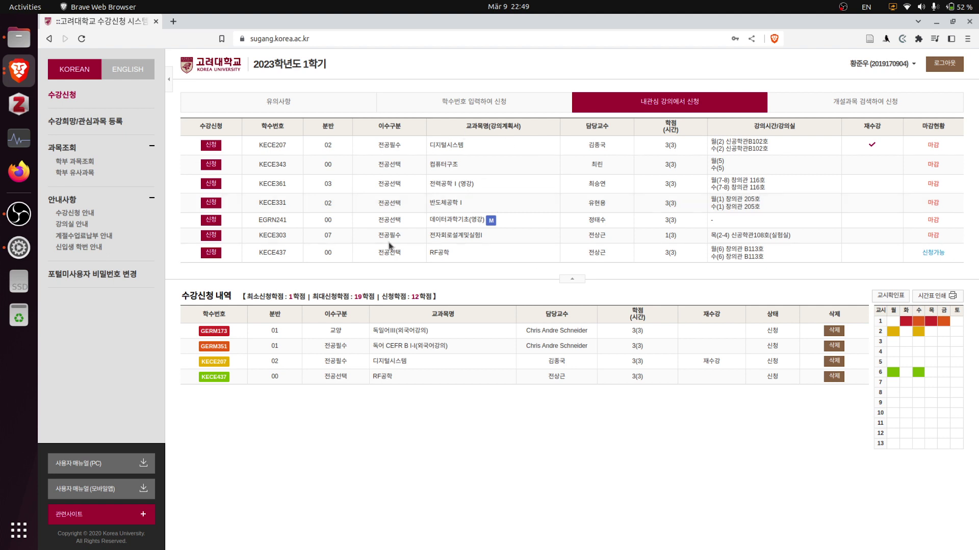
Try translating the page to English, then switch it back to the original Korean
right_click(587, 285)
left_click(633, 386)
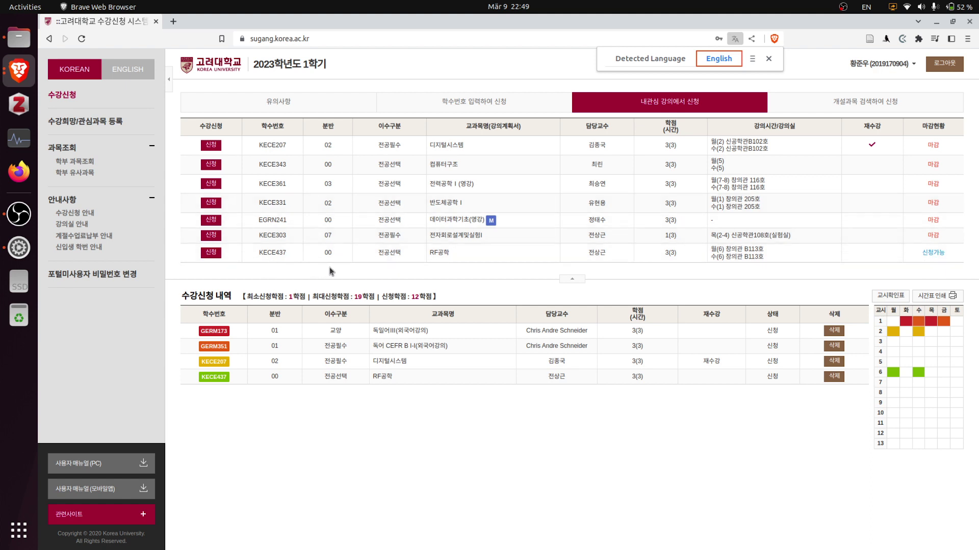
left_click(670, 58)
left_click(716, 64)
left_click(670, 60)
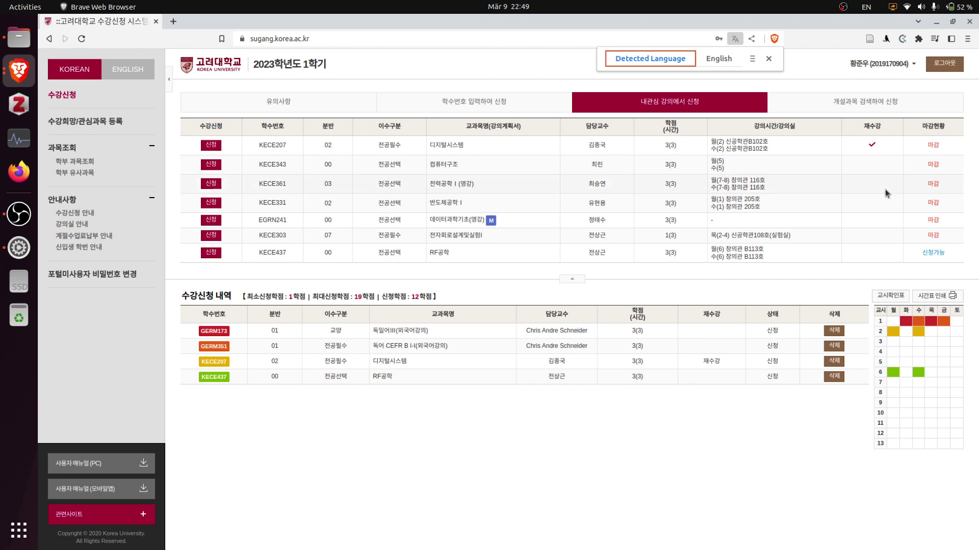
left_click(932, 166)
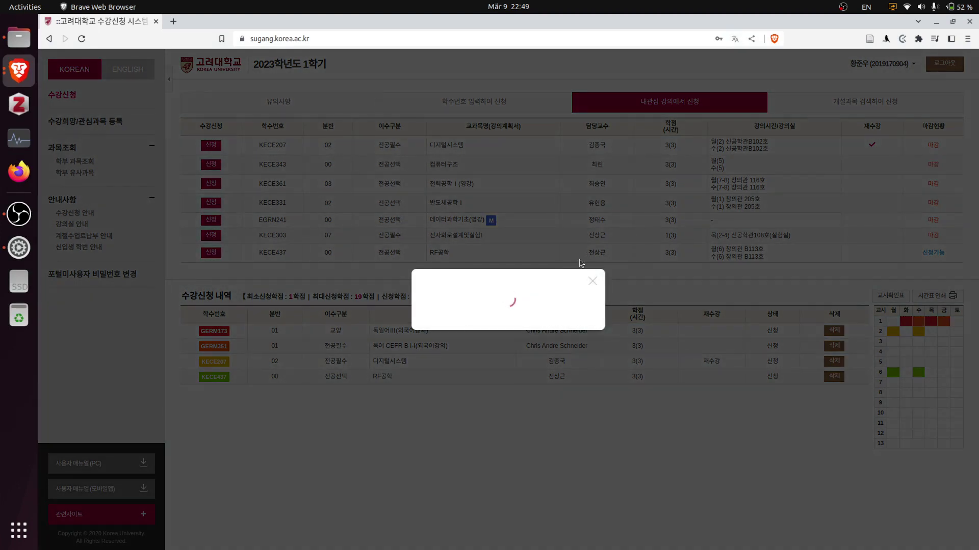
left_click(593, 206)
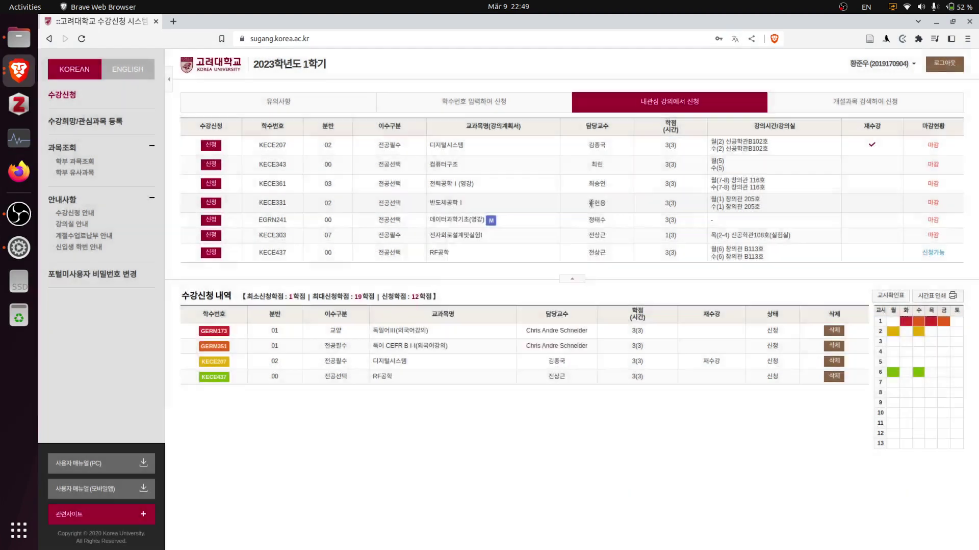
left_click(935, 146)
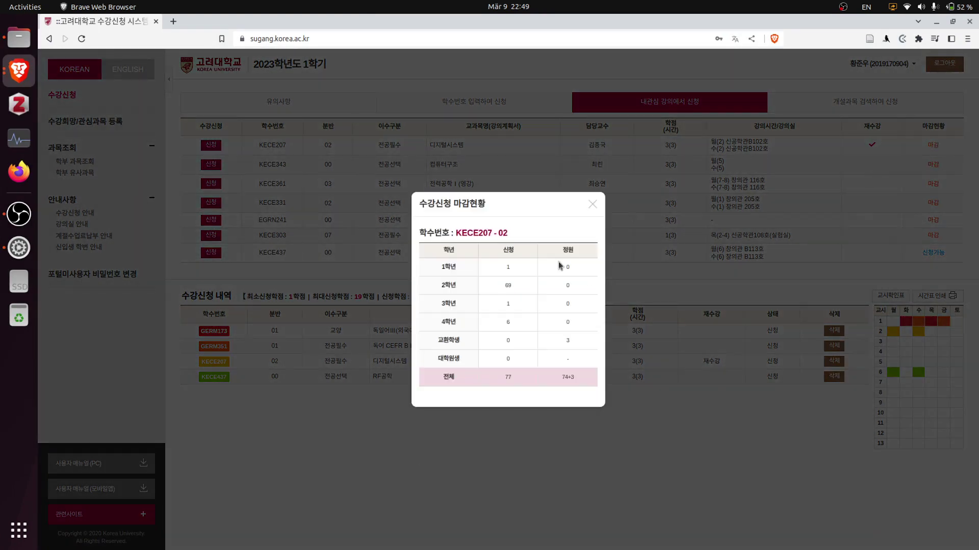
left_click(593, 206)
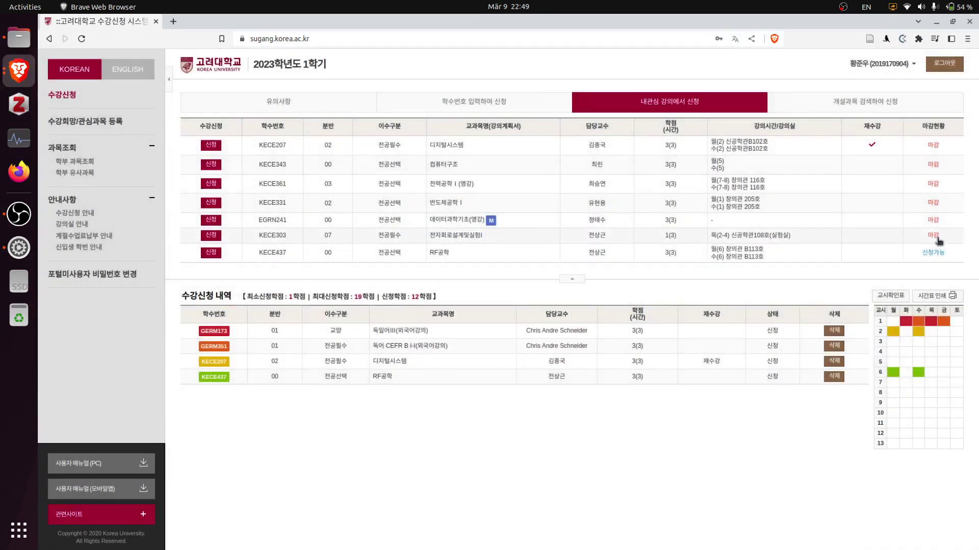
left_click(934, 235)
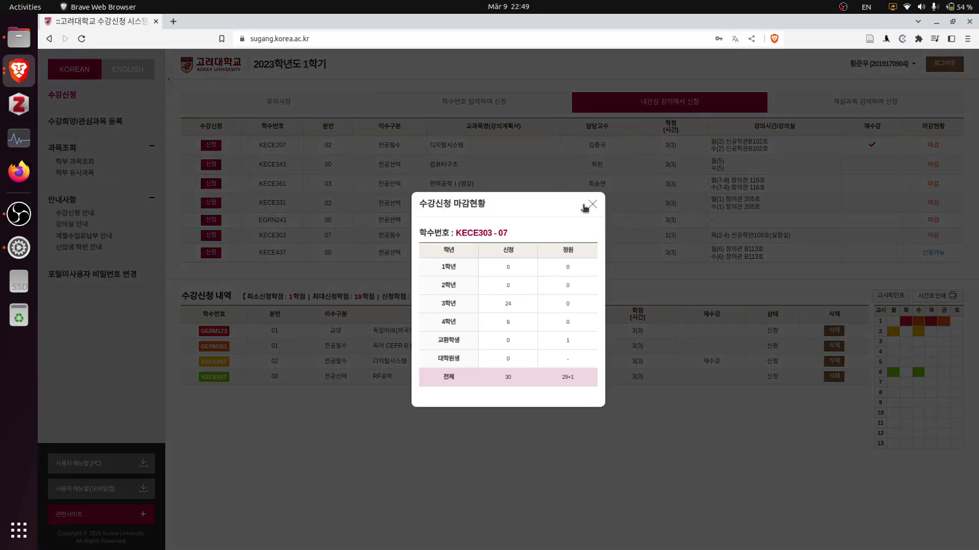
left_click(591, 205)
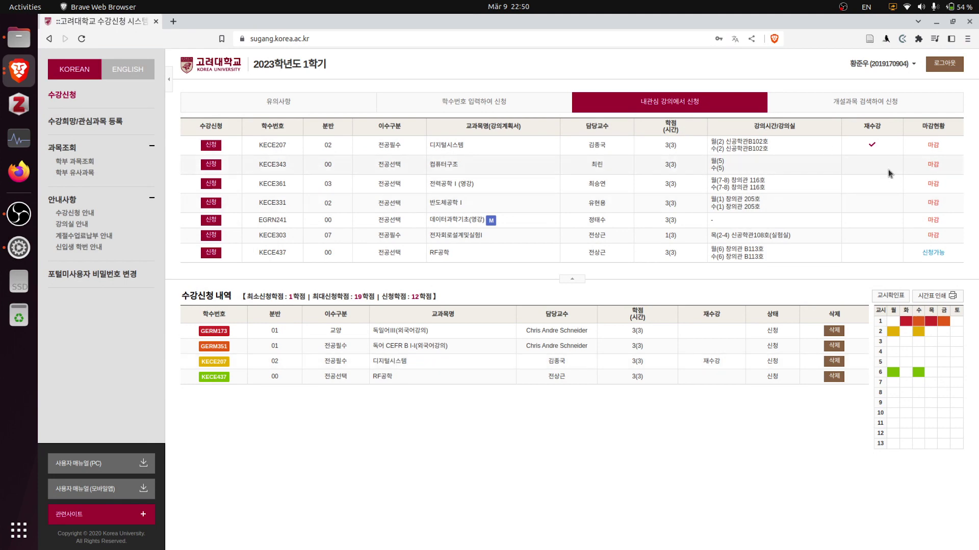
left_click(934, 146)
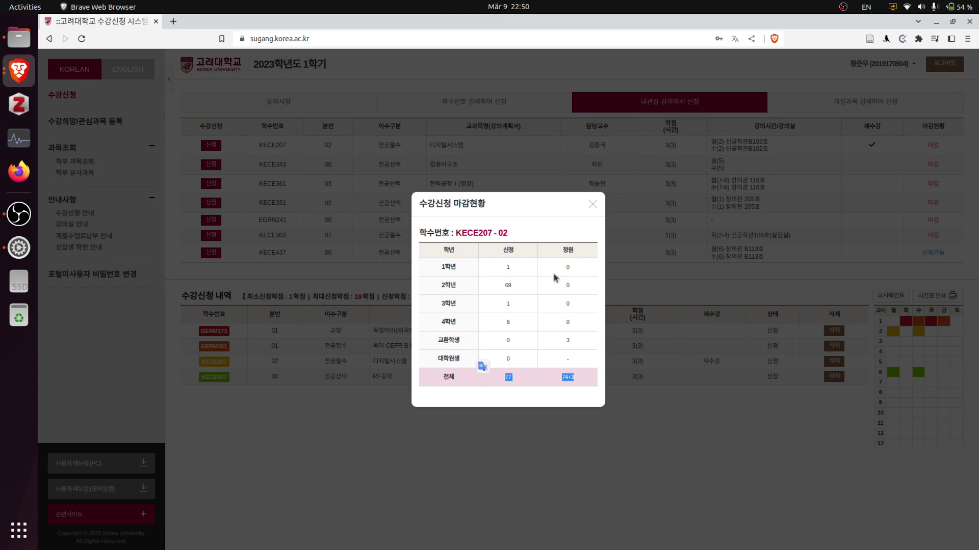
left_click(591, 205)
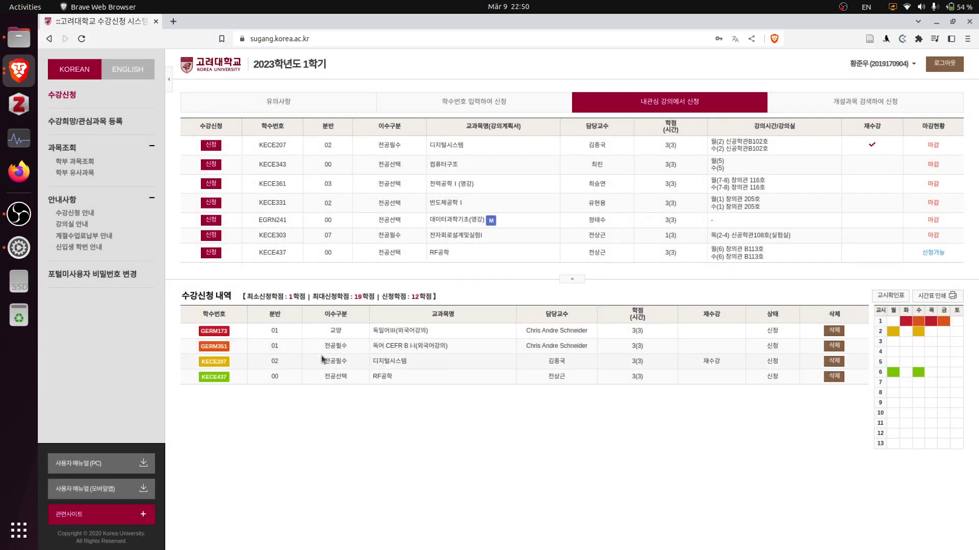
left_click_drag(271, 365, 773, 377)
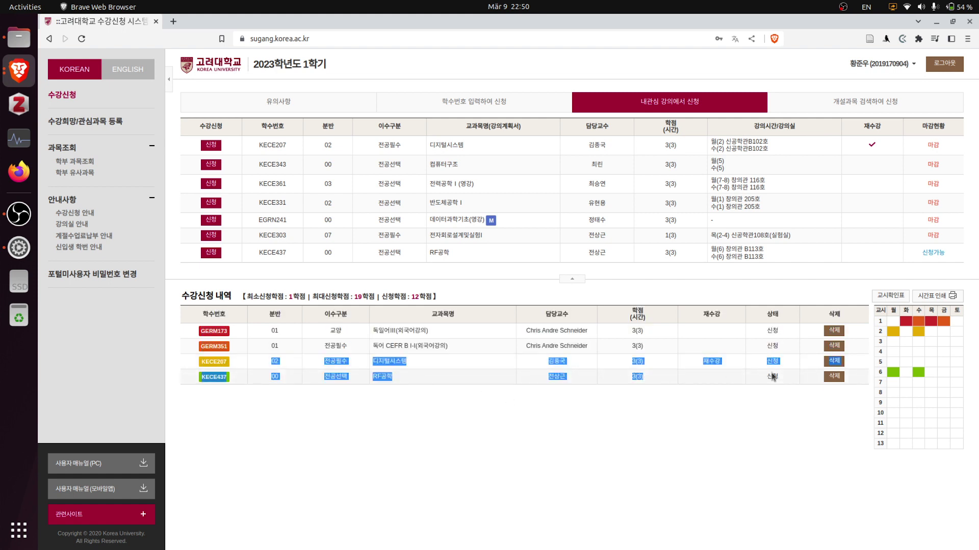
left_click(789, 371)
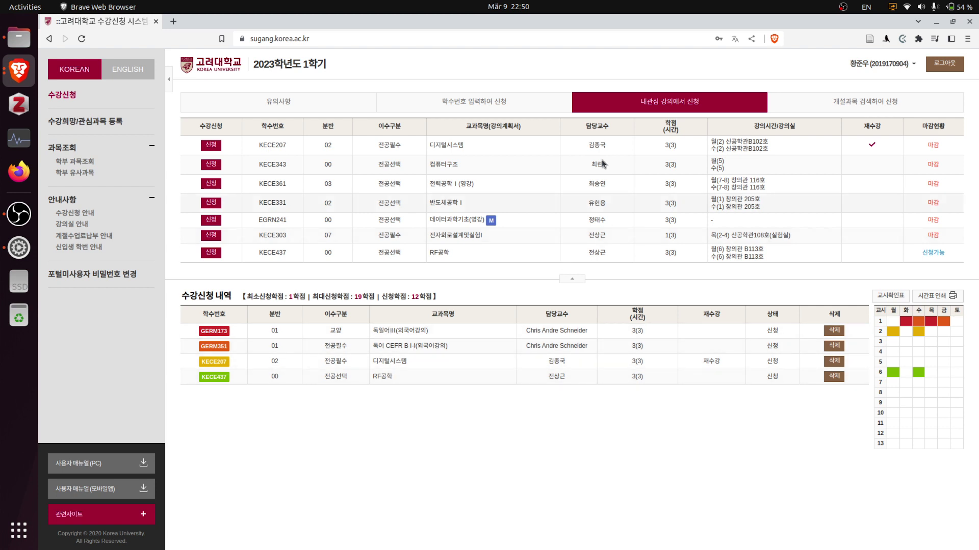
Search the open courses for electrical engineering and scroll through the results
left_click(821, 103)
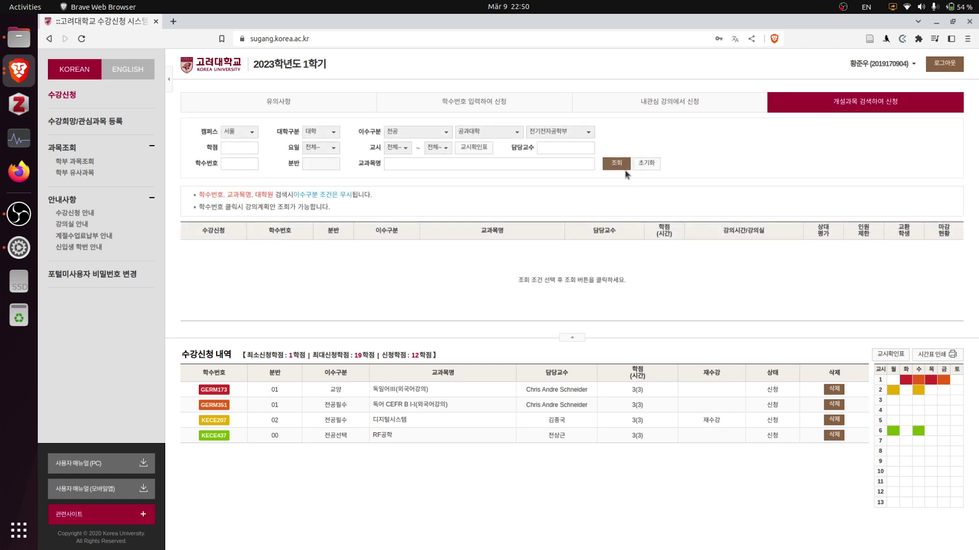
left_click(627, 171)
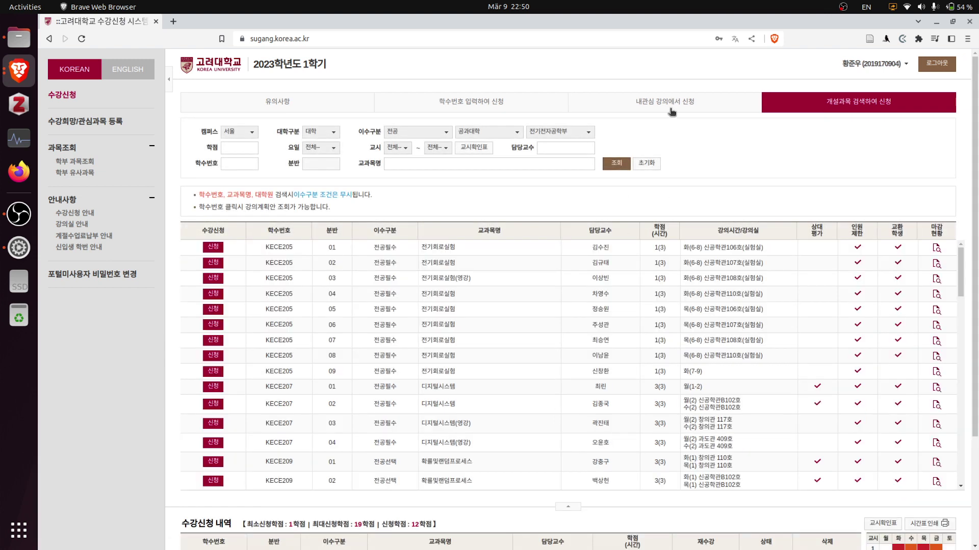
scroll(656, 361, "down", 15)
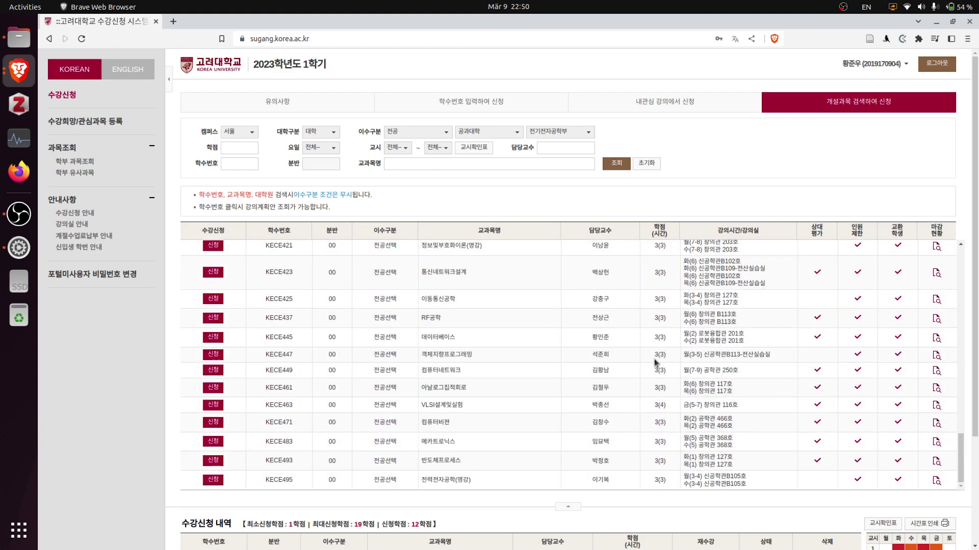
scroll(757, 180, "down", 3)
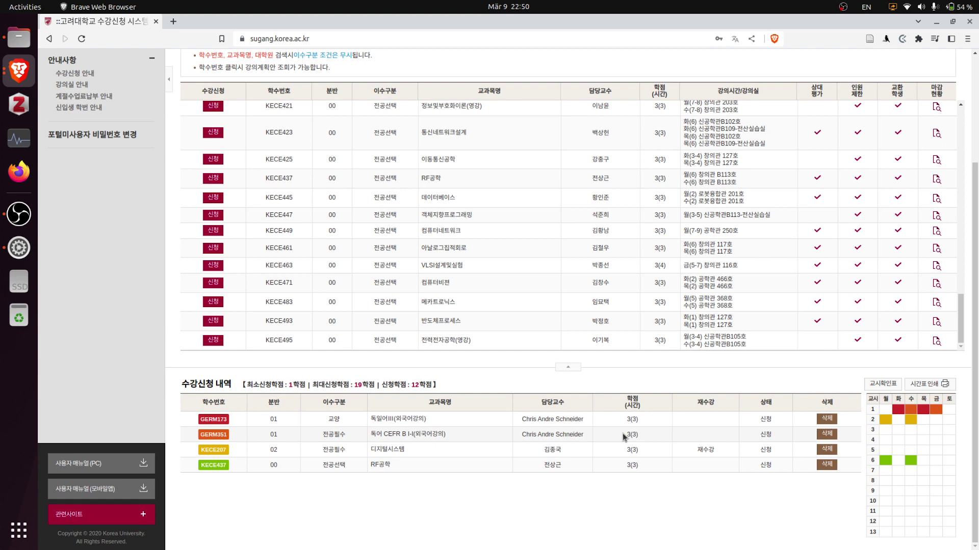
scroll(632, 408, "up", 3)
scroll(693, 373, "down", 3)
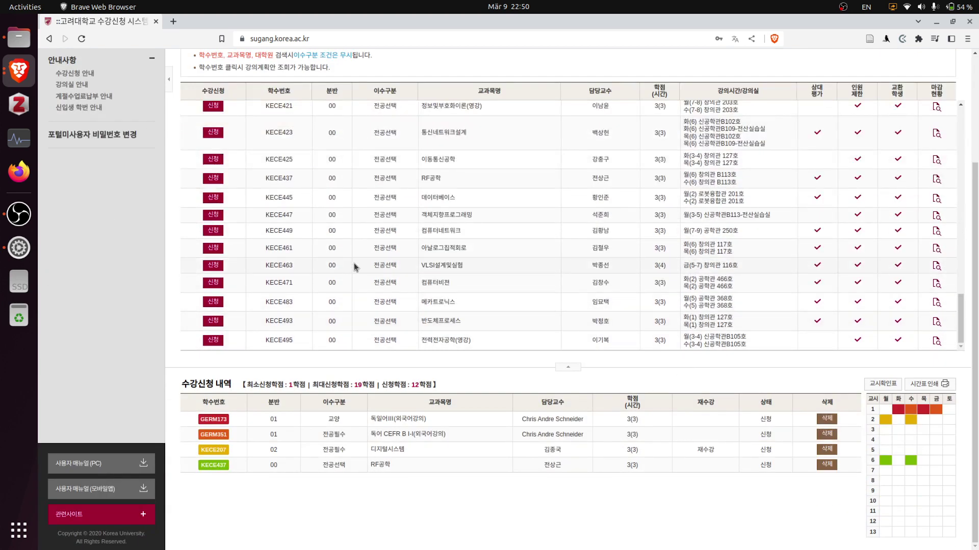
Highlight the KECE423–KECE493 rows, clear it, and return to the top at KECE205
left_click_drag(257, 142, 326, 332)
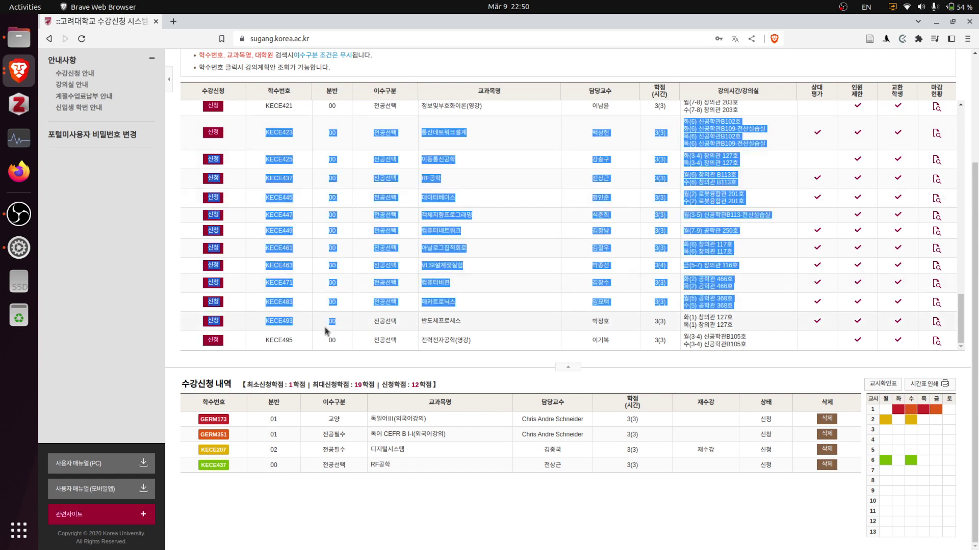
left_click(326, 331)
scroll(507, 271, "up", 4)
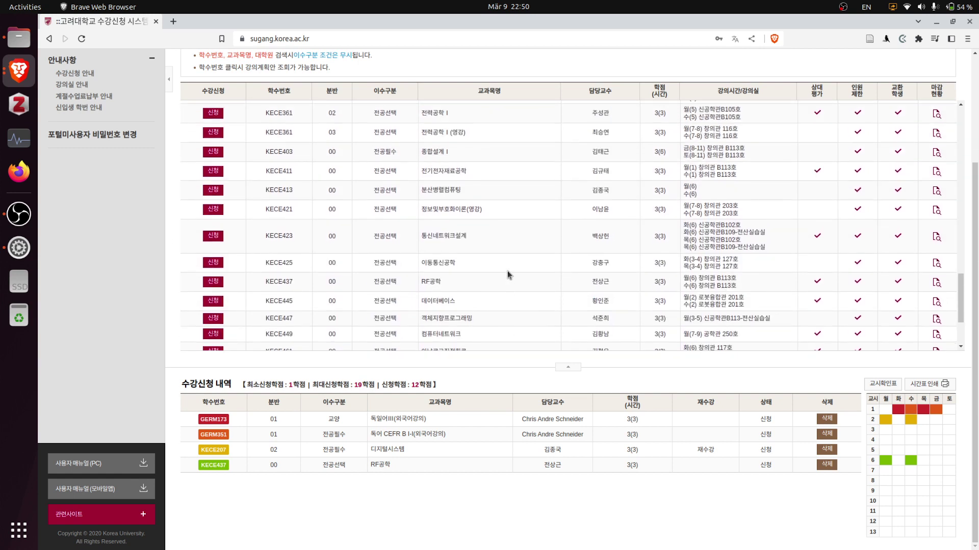
scroll(507, 274, "up", 4)
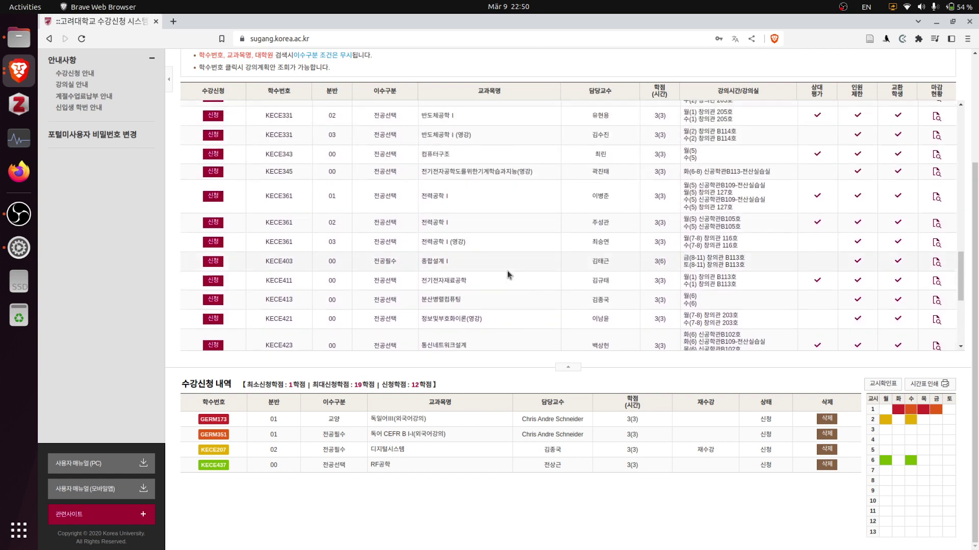
scroll(508, 275, "up", 5)
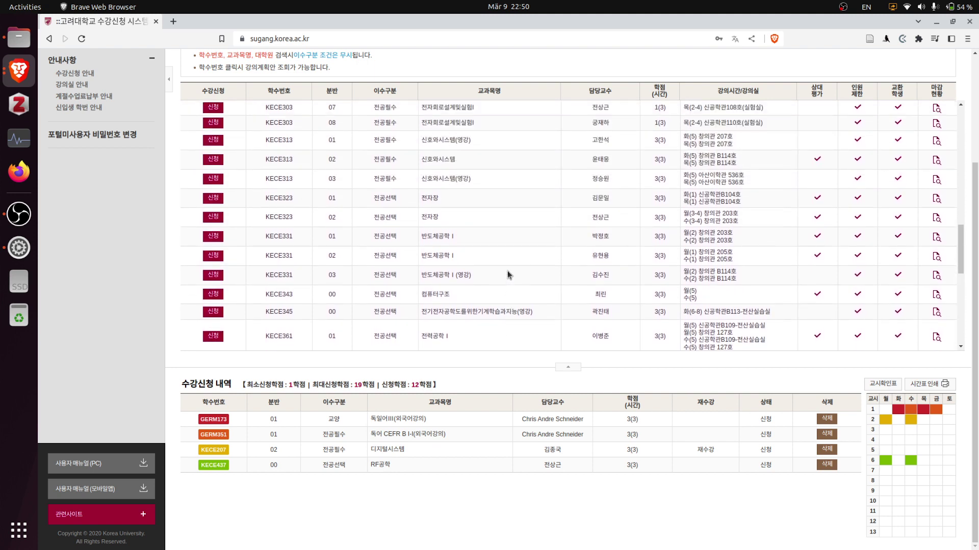
scroll(507, 275, "up", 4)
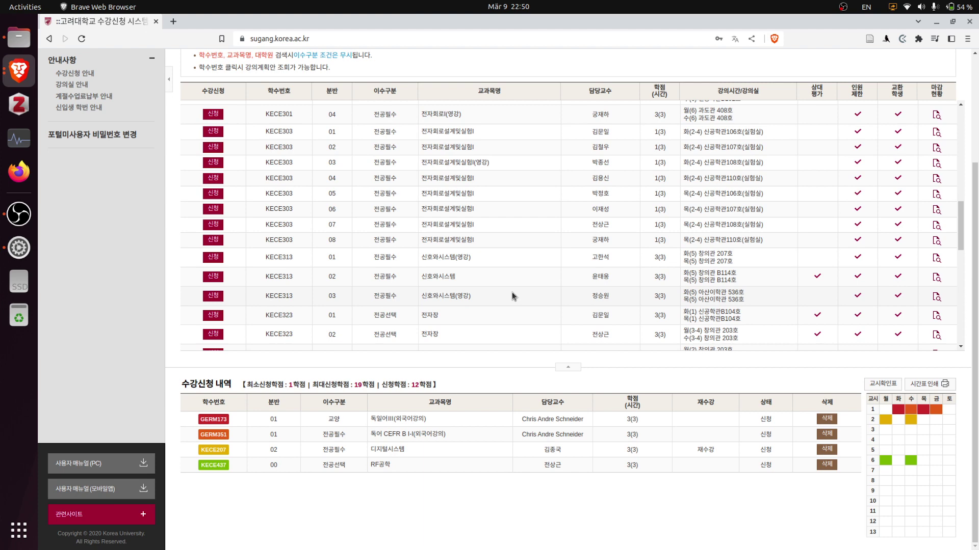
scroll(512, 294, "up", 10)
scroll(511, 292, "up", 3)
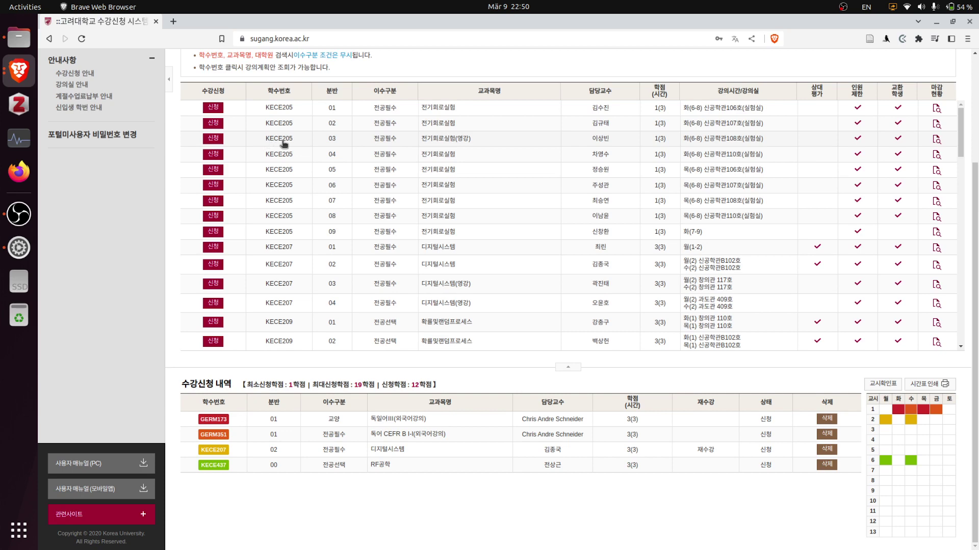
scroll(285, 134, "up", 3)
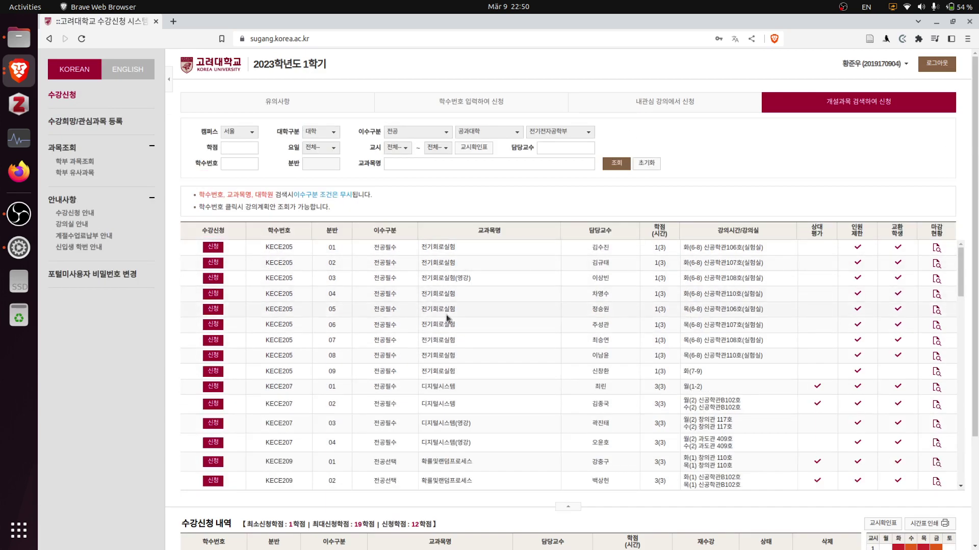
Check the enrolment status of sections KECE207-01 and KECE207-02
scroll(500, 372, "down", 3)
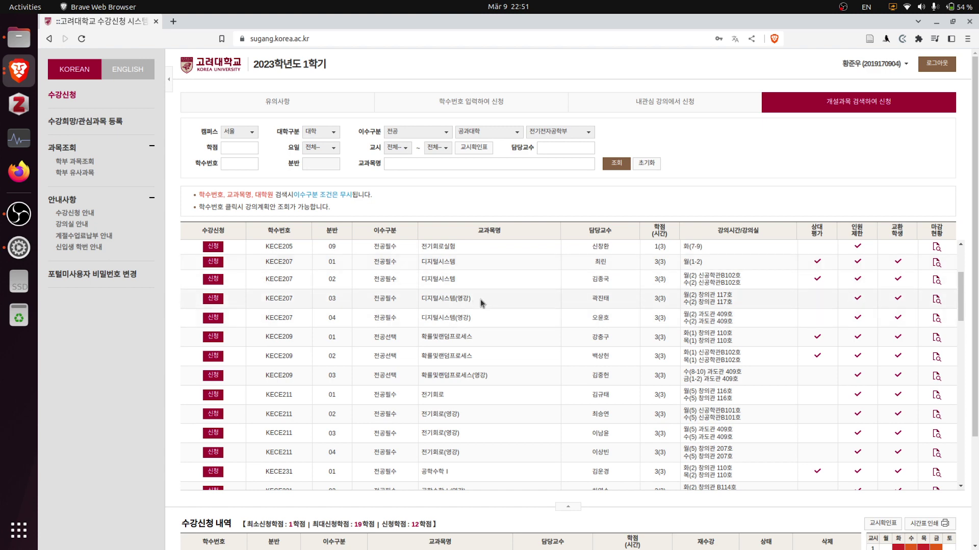
scroll(408, 394, "down", 3)
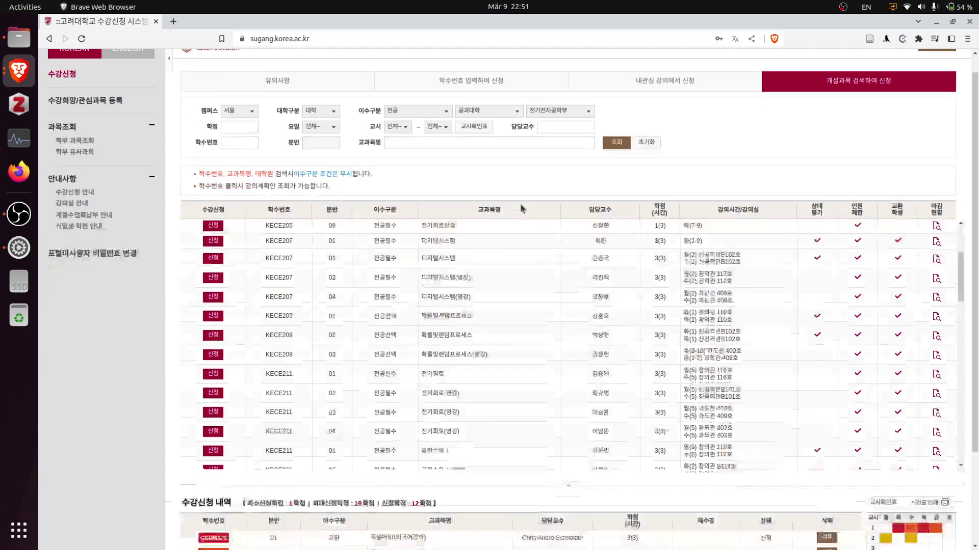
scroll(595, 351, "up", 3)
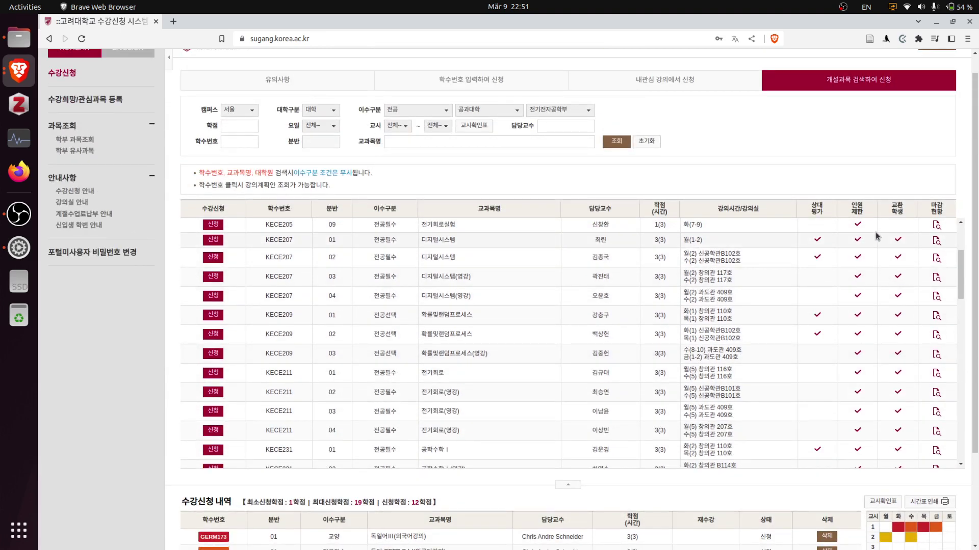
left_click(935, 240)
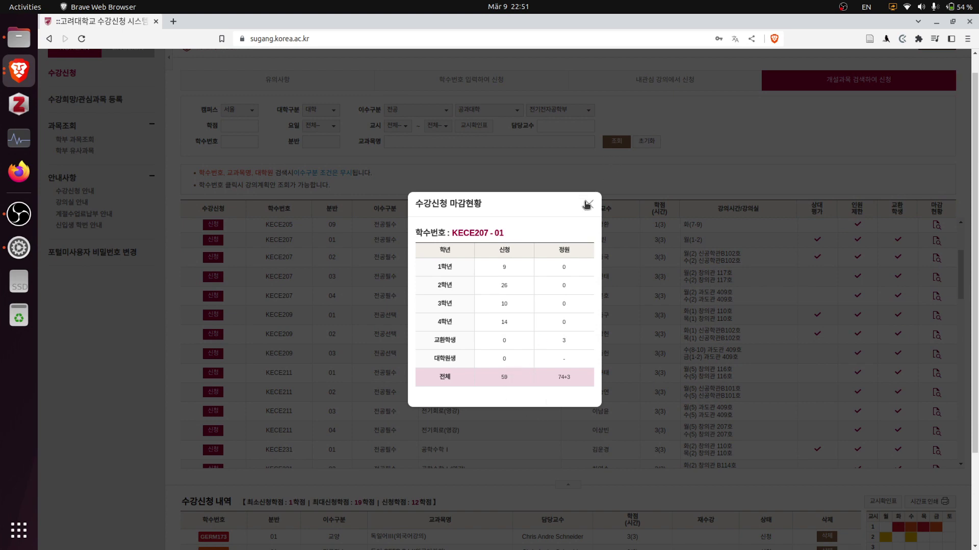
left_click(585, 218)
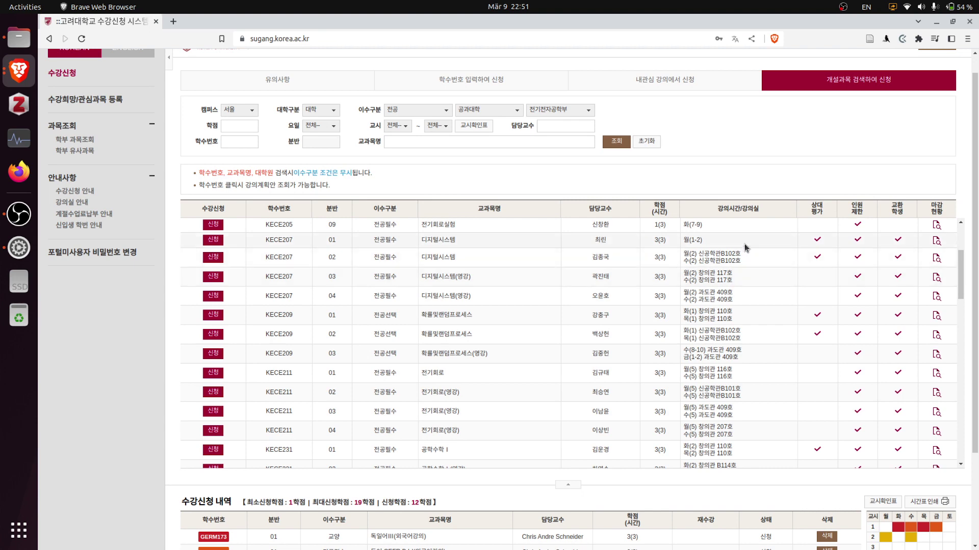
left_click(937, 258)
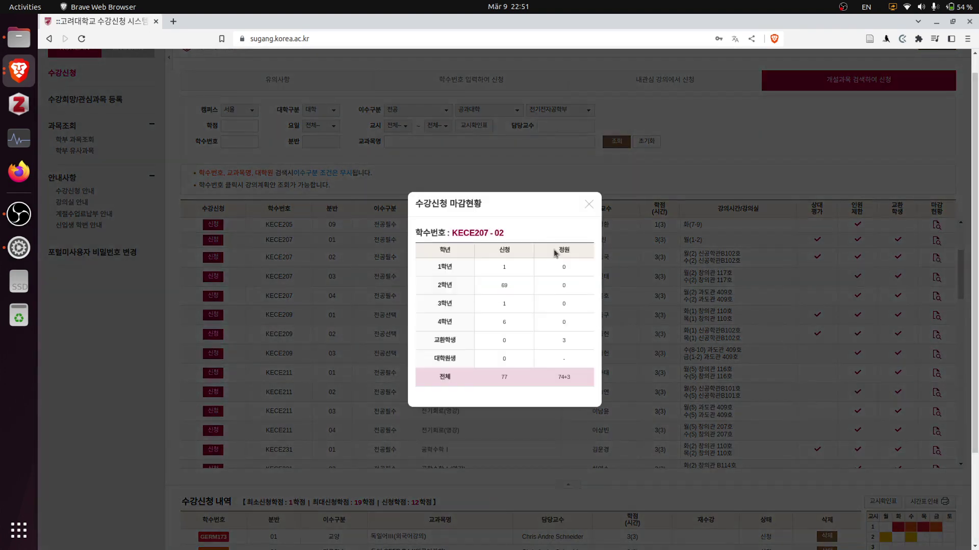
left_click(588, 204)
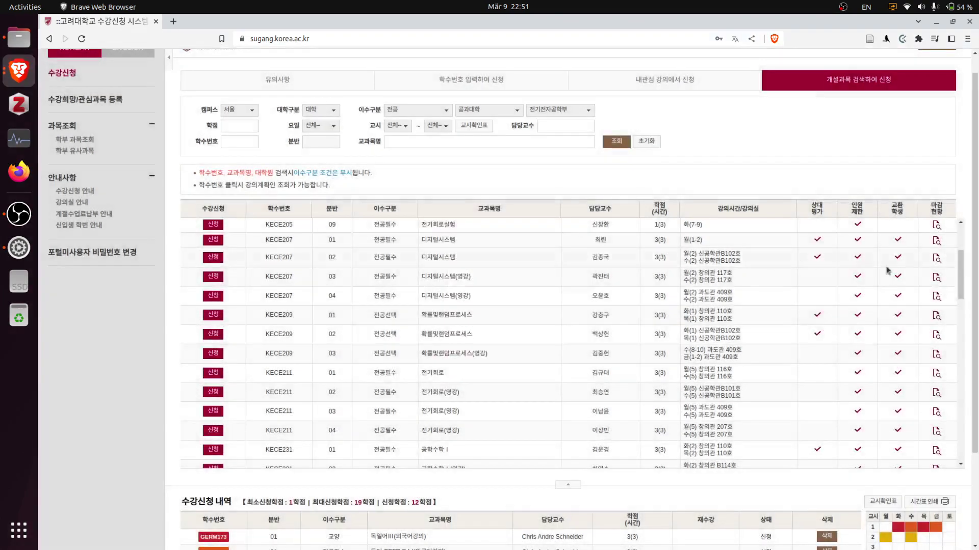
Recheck KECE207-01's enrolment status and highlight its class time
left_click(936, 240)
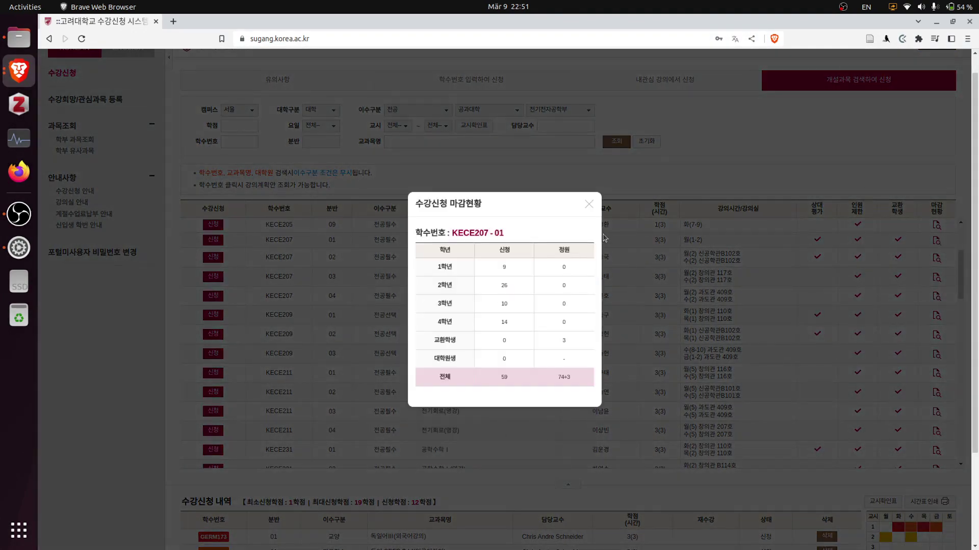
left_click(588, 206)
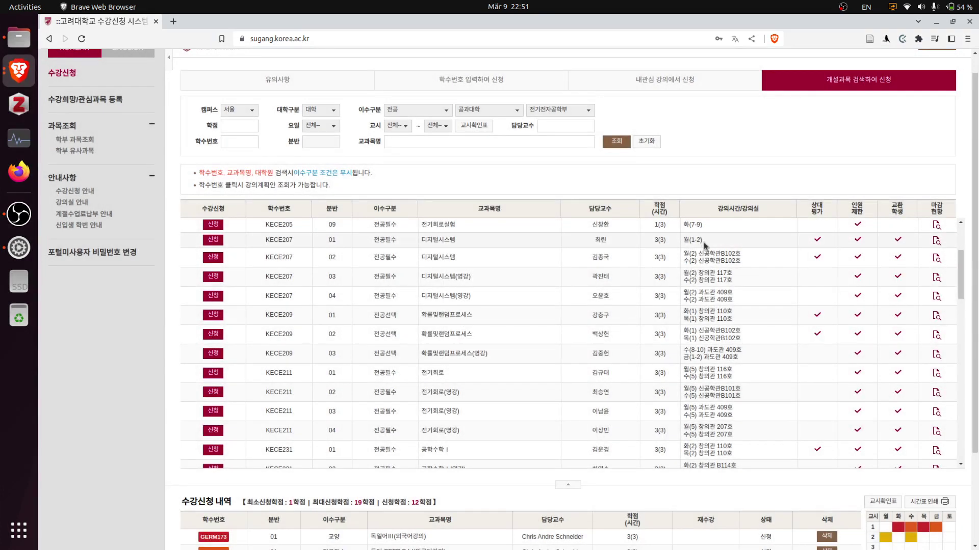
left_click_drag(723, 240, 685, 241)
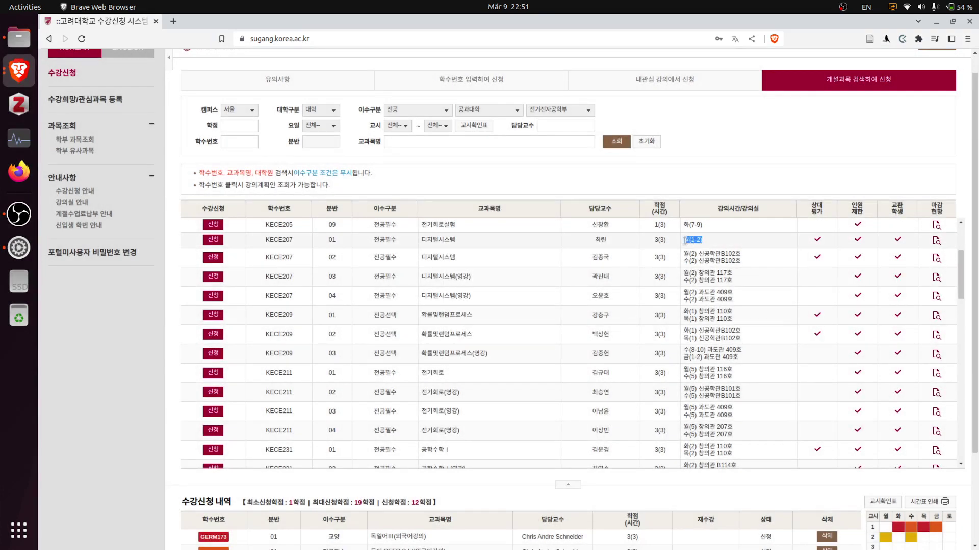
left_click(748, 249)
Check how full sections KECE207-03 and KECE207-04 are
left_click(936, 279)
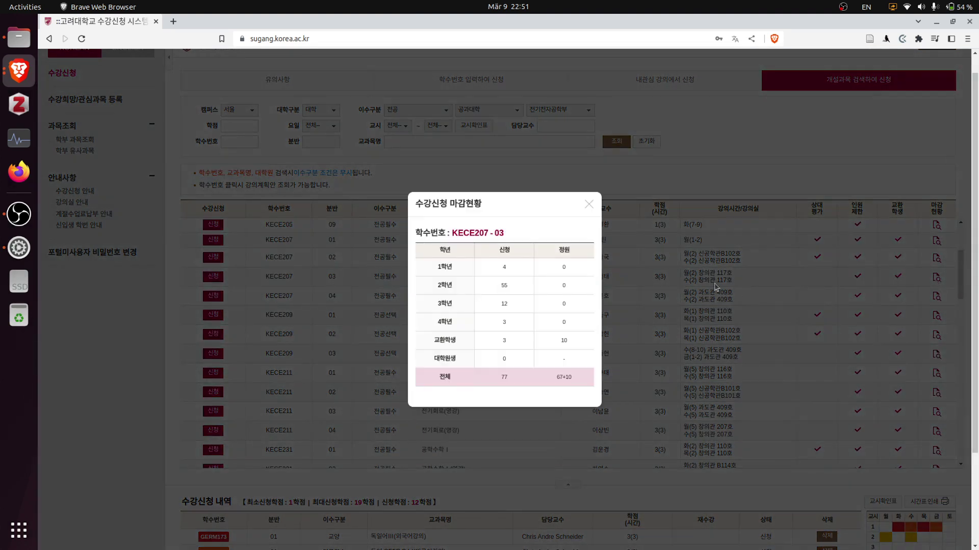
left_click(589, 205)
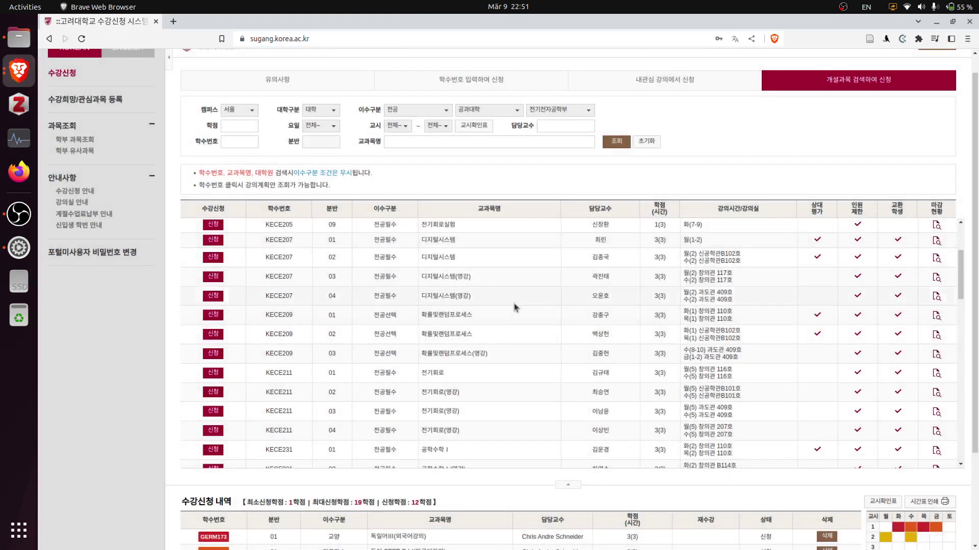
left_click(937, 297)
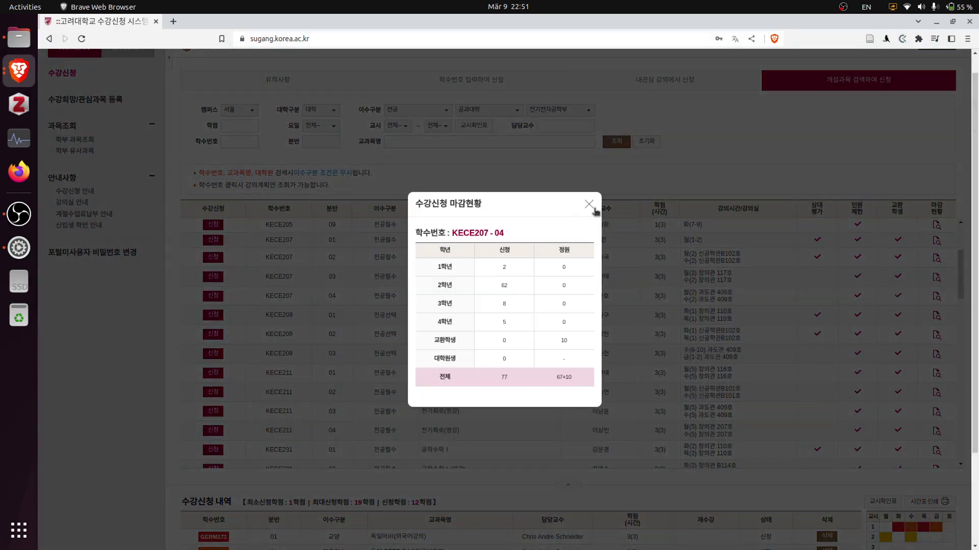
left_click(588, 205)
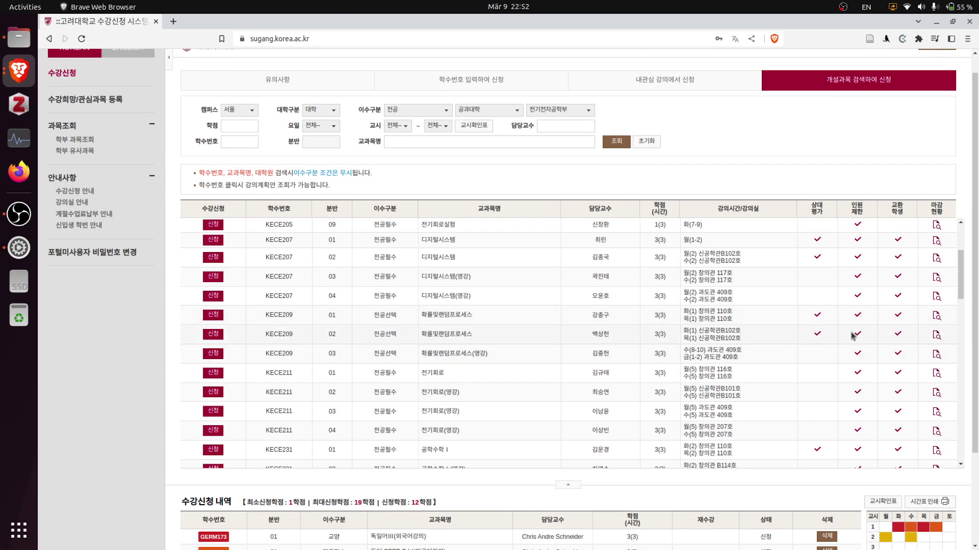
Check KECE209-01 and KECE209-03 status; KECE209-03 shows 95 applicants for 83+12 seats
left_click(937, 317)
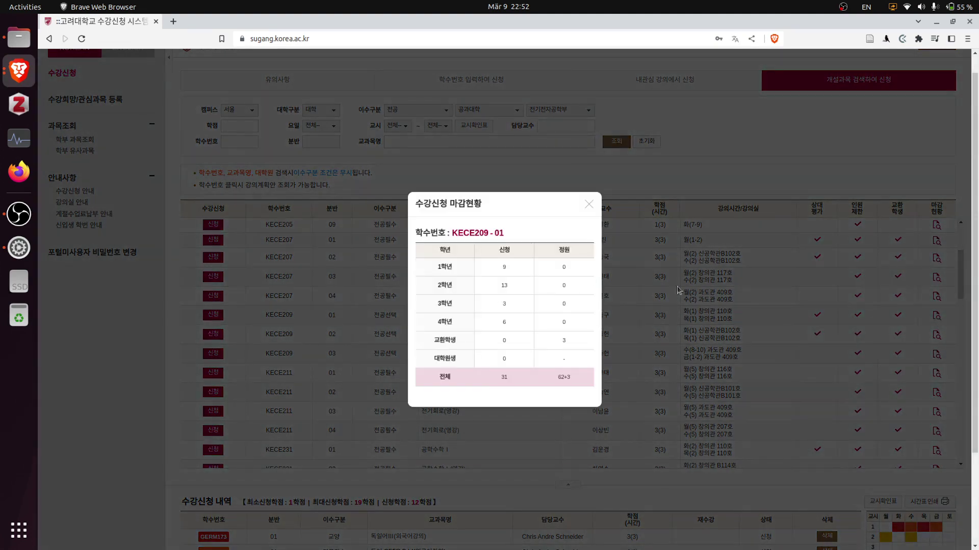
left_click(587, 205)
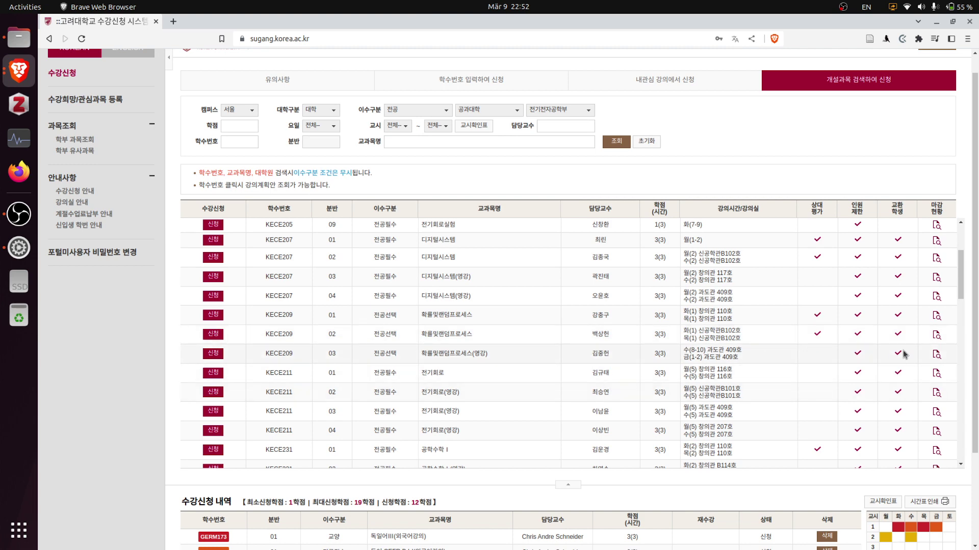
left_click(936, 355)
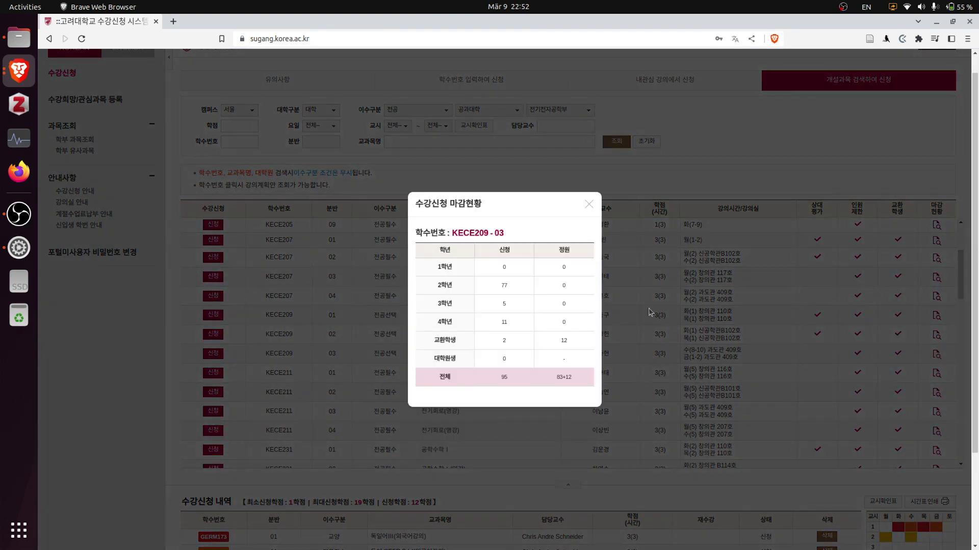
left_click(590, 205)
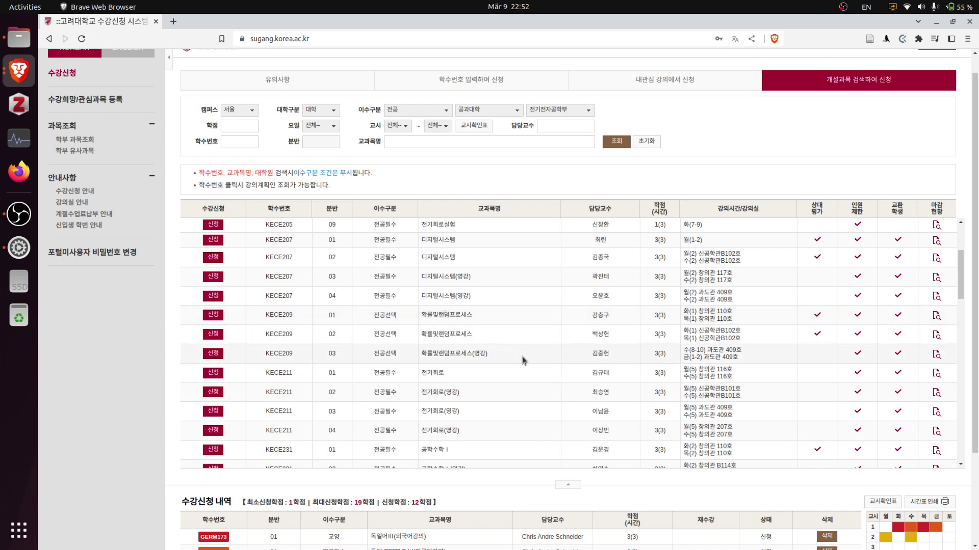
Scroll to the KECE231 sections and check KECE231-03: 70 applicants for 61+9 seats
scroll(522, 357, "down", 3)
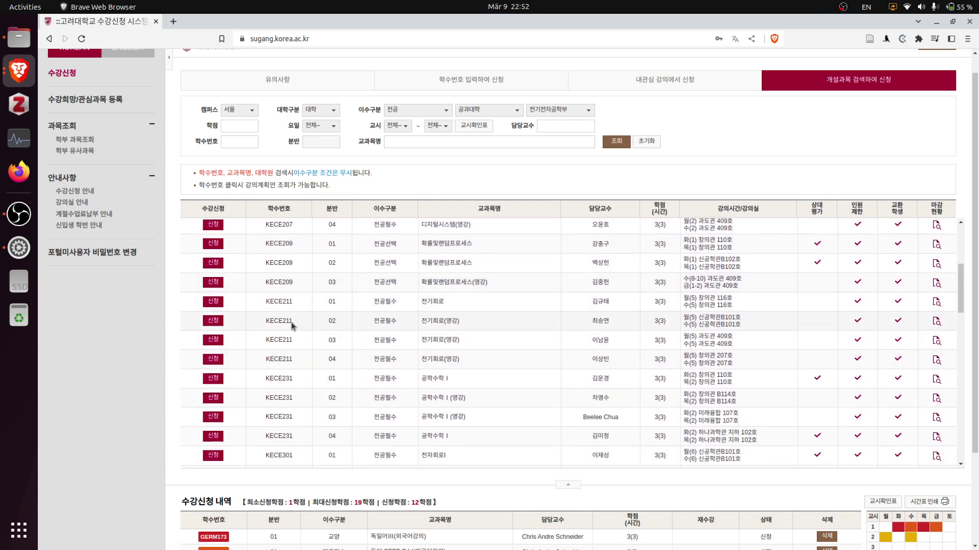
scroll(427, 357, "down", 3)
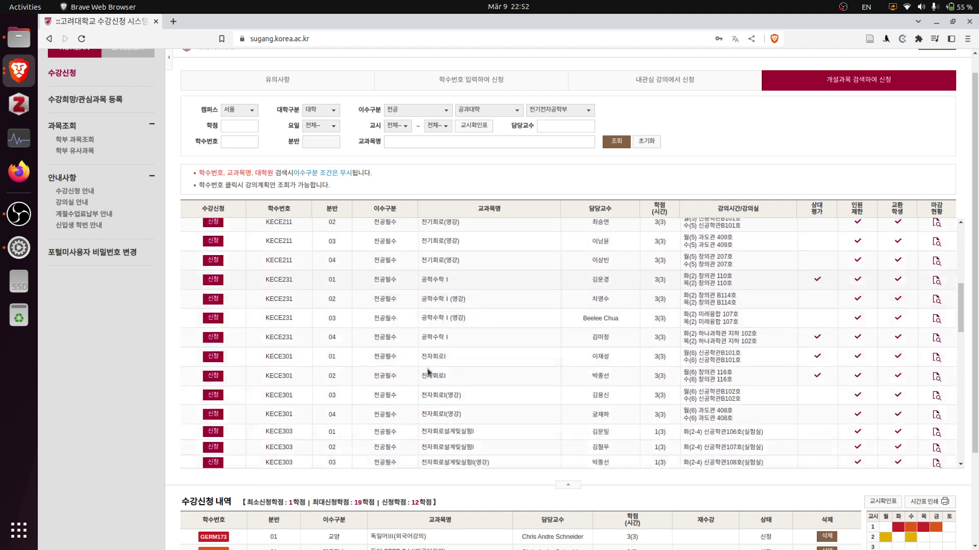
scroll(427, 368, "down", 1)
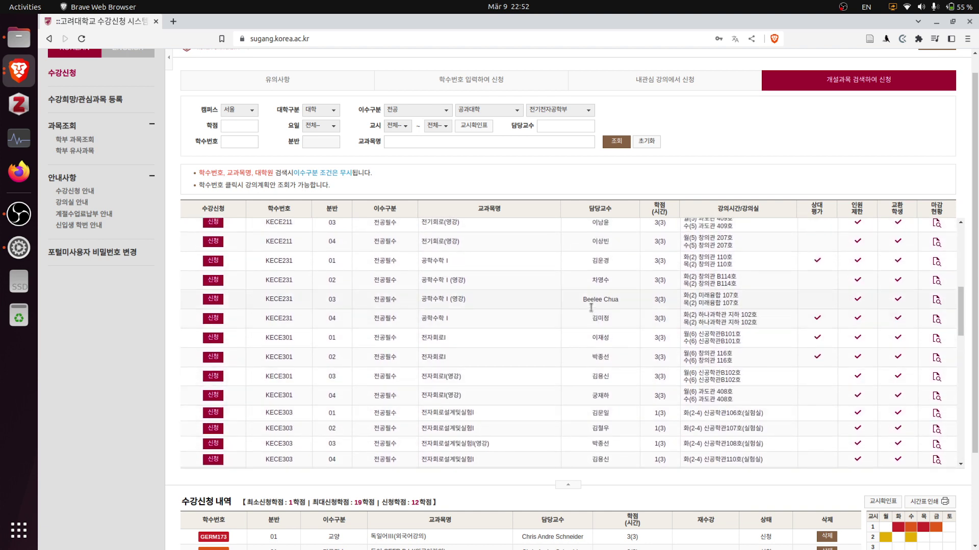
left_click(938, 306)
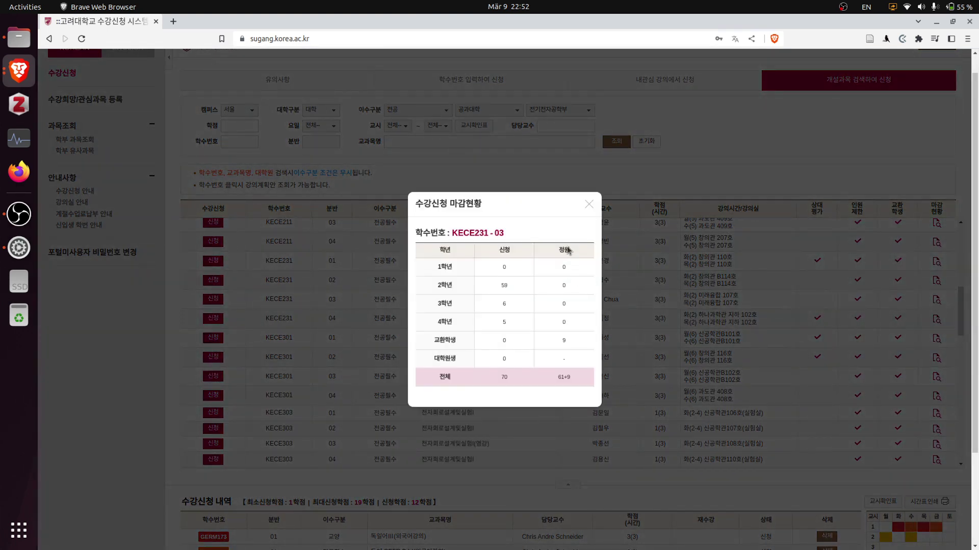
left_click(588, 205)
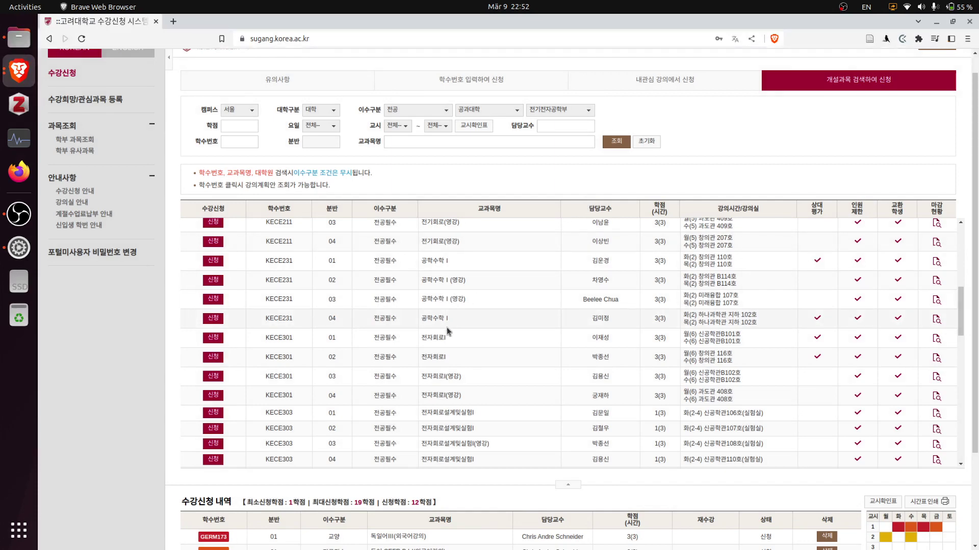
left_click_drag(460, 322, 504, 310)
Check lab sections KECE303-01 and -08, each at 30 applicants for 29+1 seats
scroll(504, 312, "down", 3)
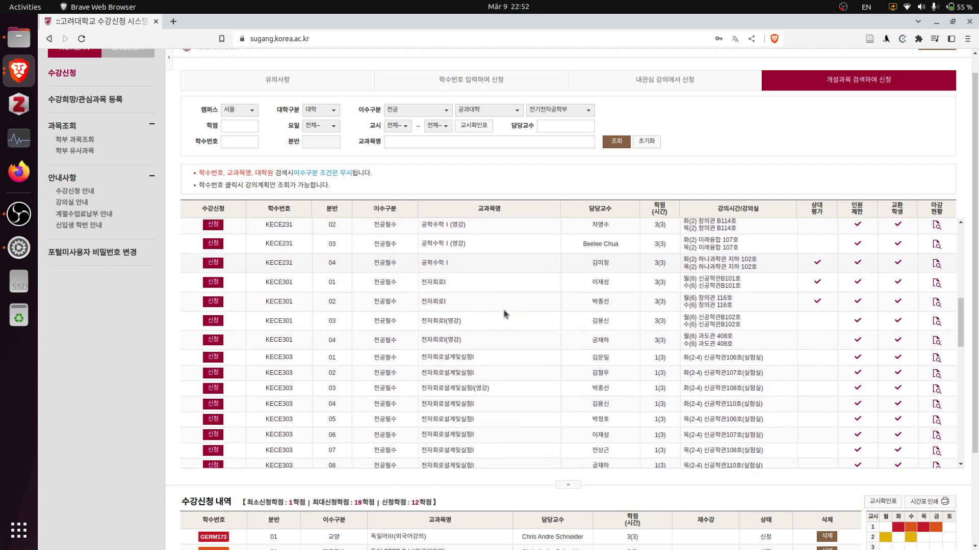
scroll(504, 313, "down", 2)
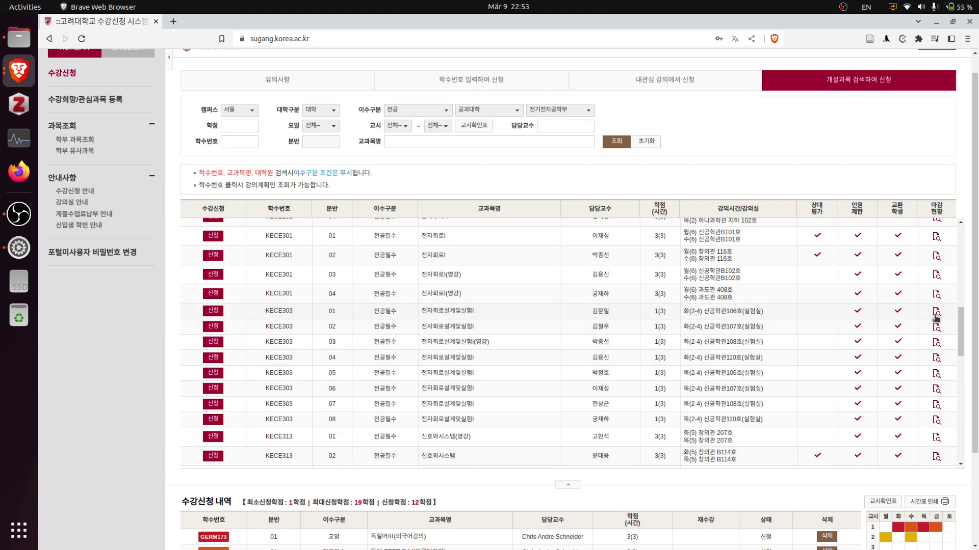
left_click(936, 312)
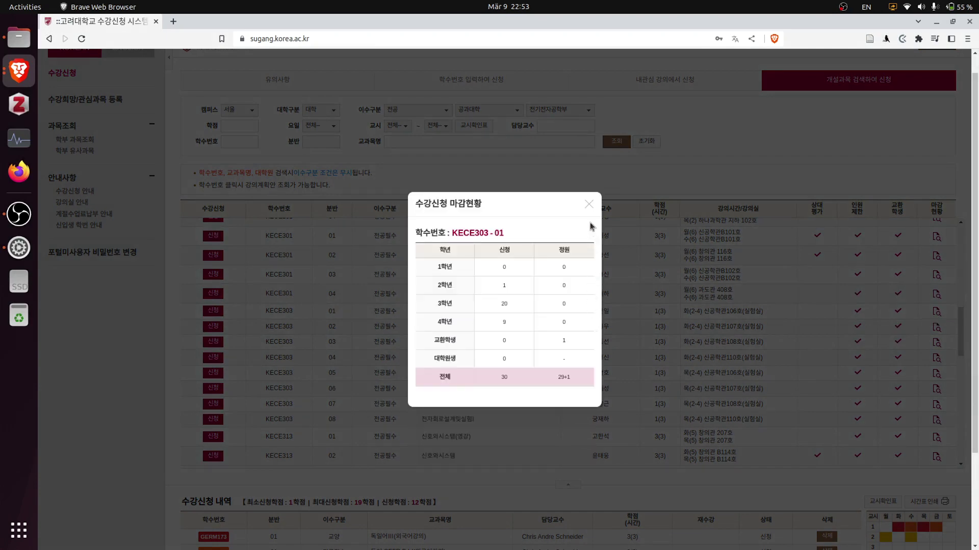
left_click(588, 204)
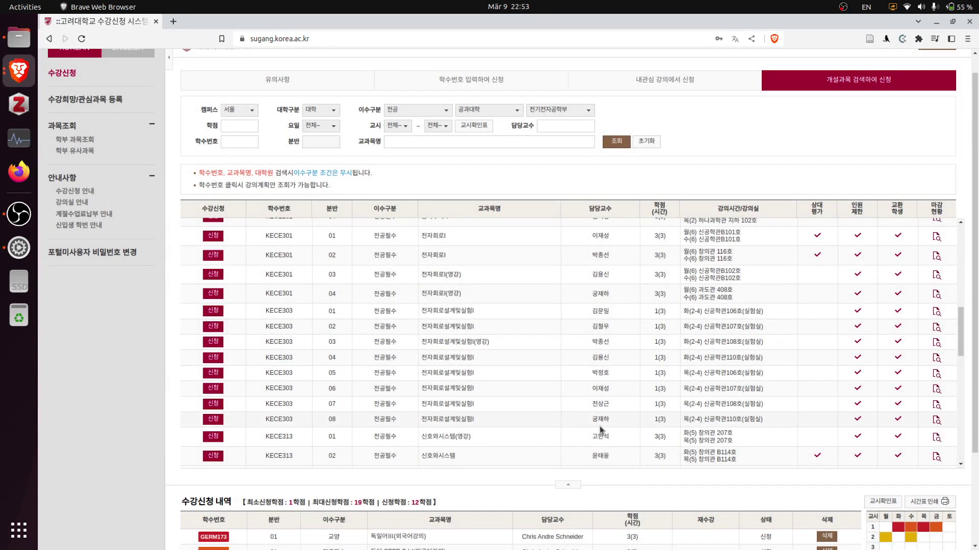
left_click(936, 421)
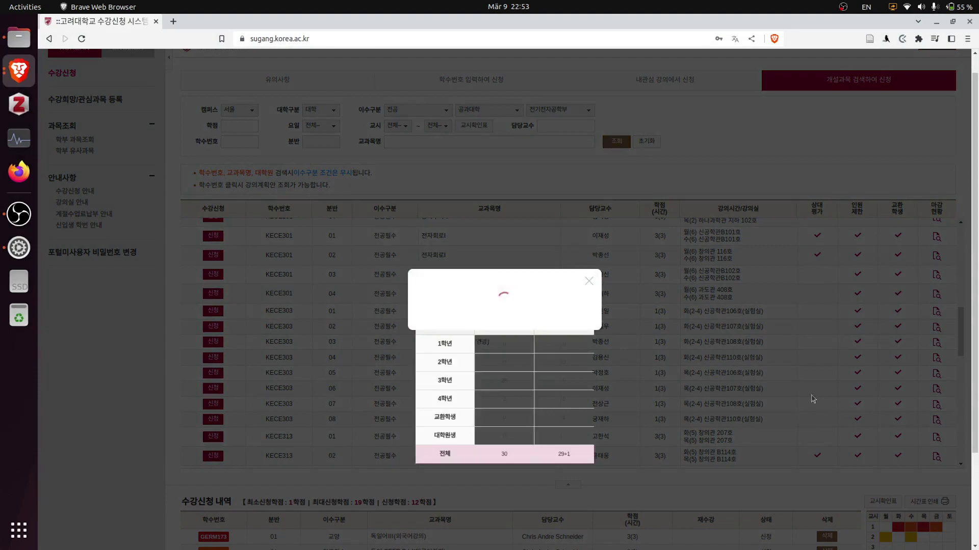
left_click(588, 205)
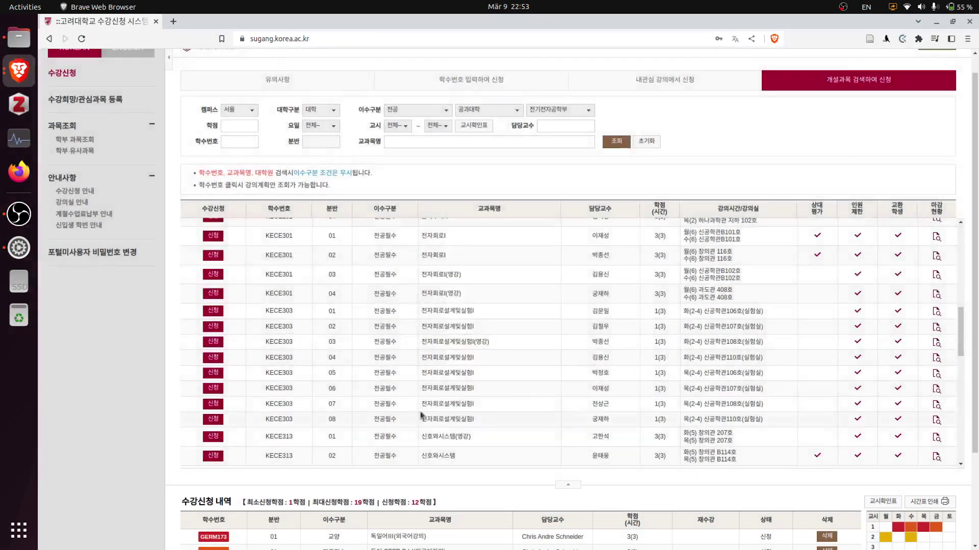
Check KECE303-07, recheck -08, and check -03 at 29 applicants for 26+3 seats
left_click(936, 405)
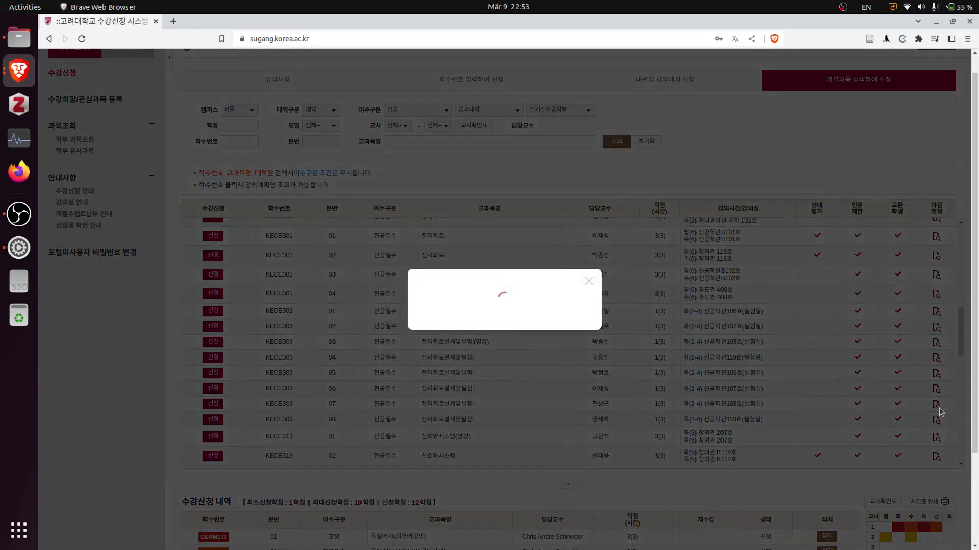
left_click(589, 206)
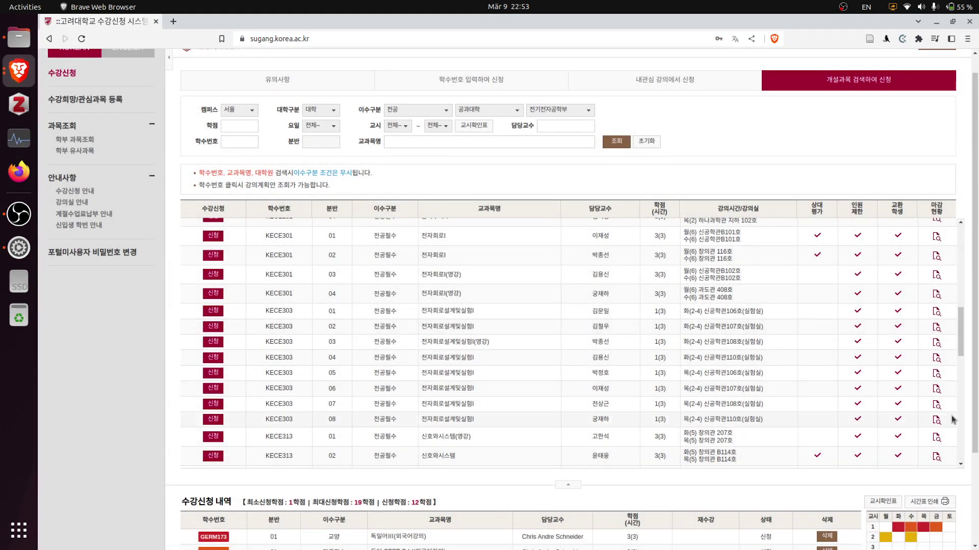
left_click(937, 421)
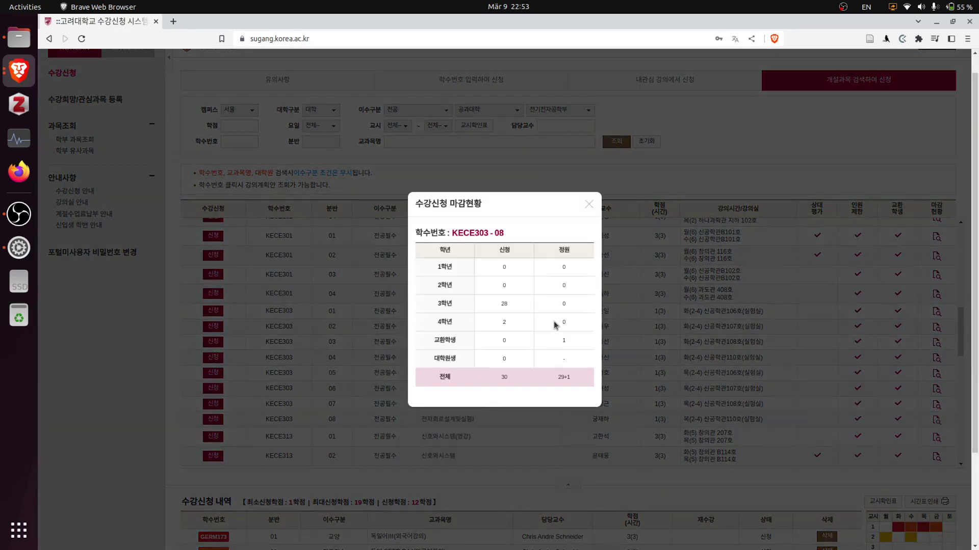
left_click(587, 207)
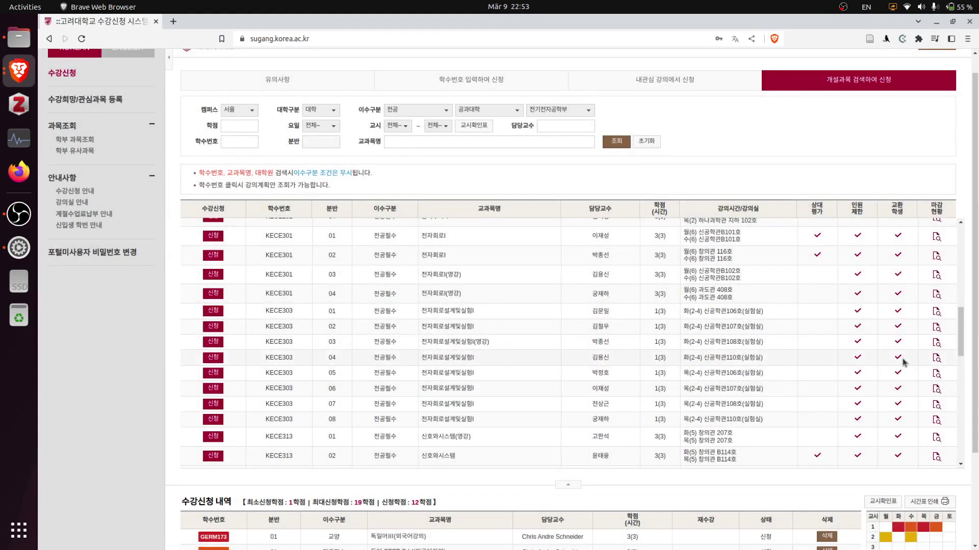
left_click(936, 343)
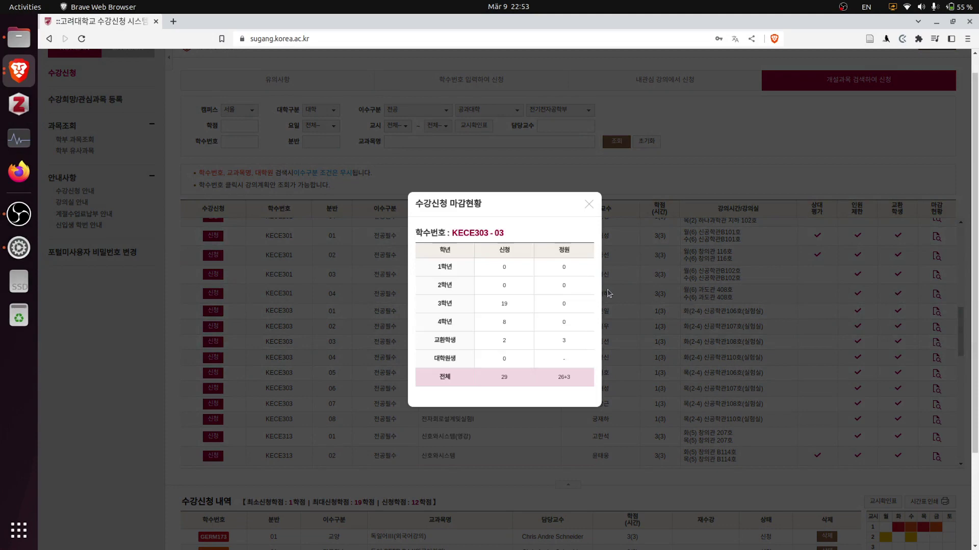
left_click(589, 204)
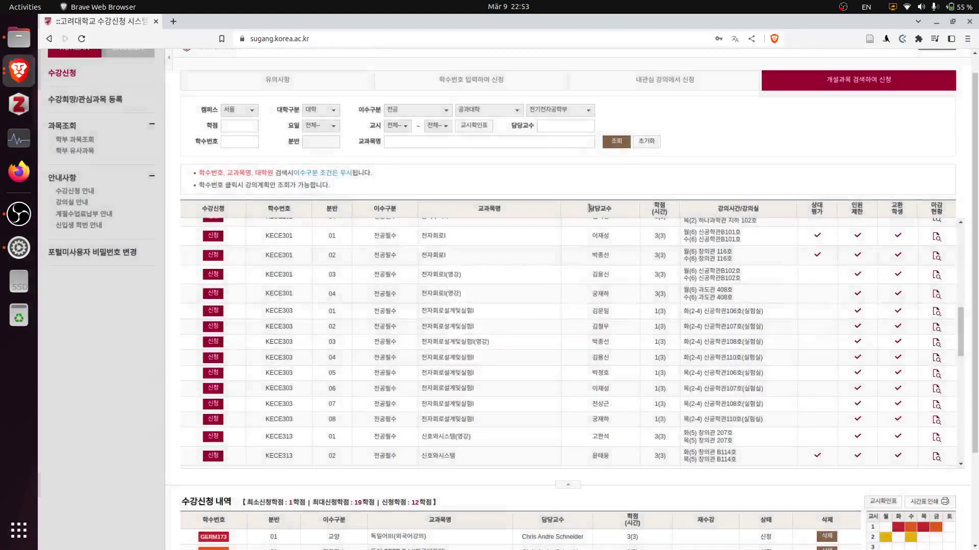
Highlight KECE303 lab rows and the 전공필수 category, then scroll on to KECE313–KECE331
scroll(489, 359, "down", 1)
left_click_drag(490, 360, 405, 288)
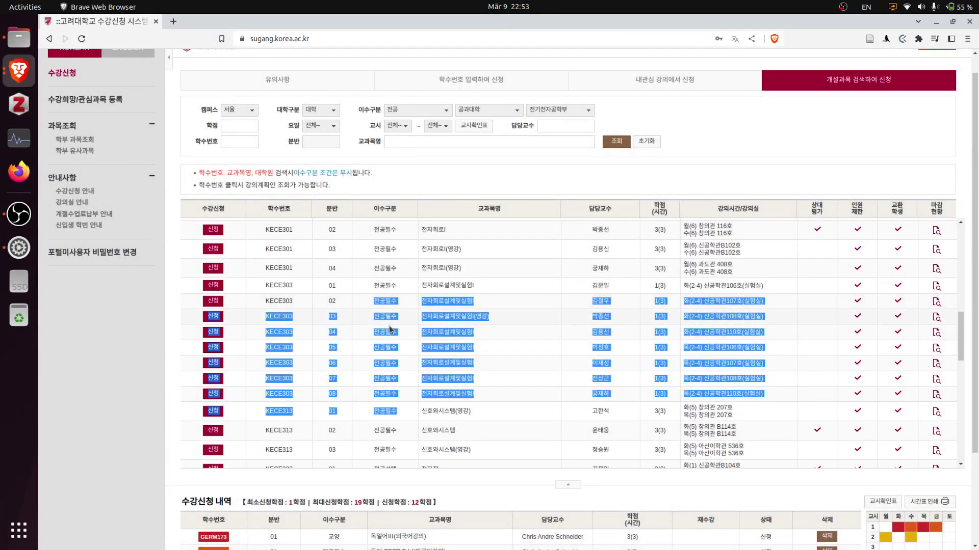
left_click(404, 318)
double_click(390, 317)
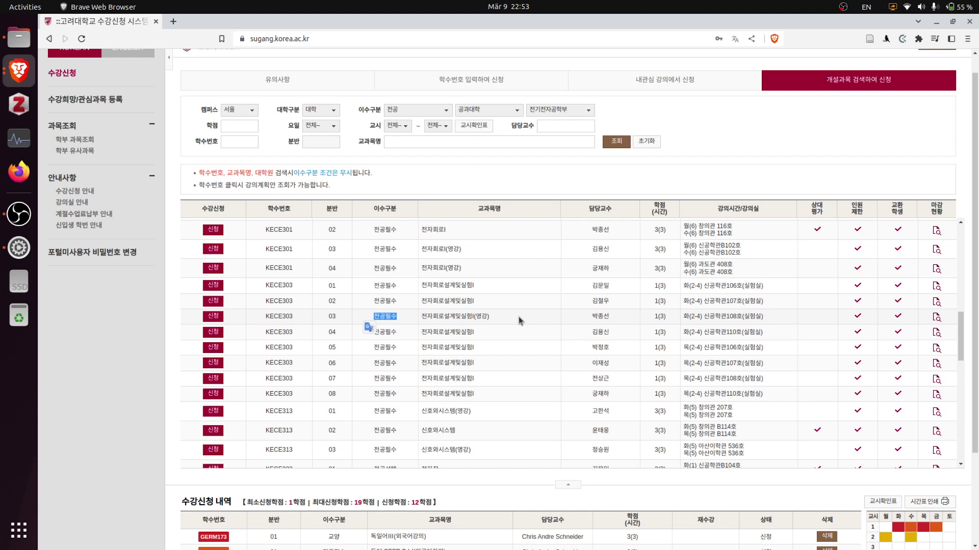
scroll(518, 317, "down", 1)
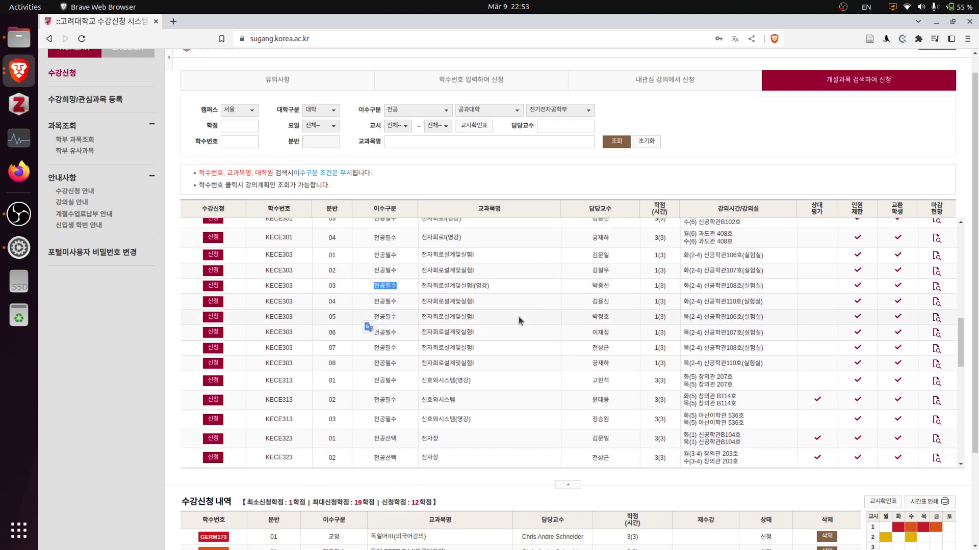
scroll(518, 316, "down", 2)
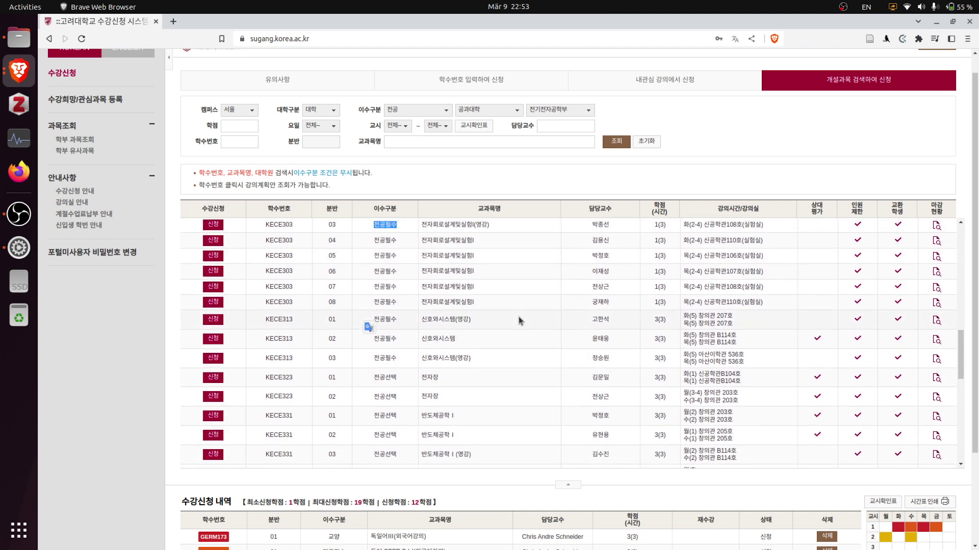